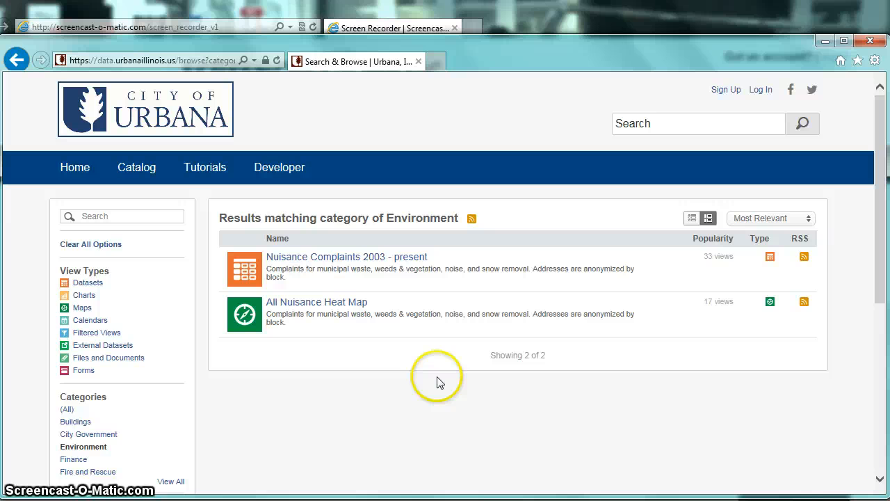
Open the Nuisance Complaints 2003 - present dataset and check the Housing Block column's description.
click(298, 257)
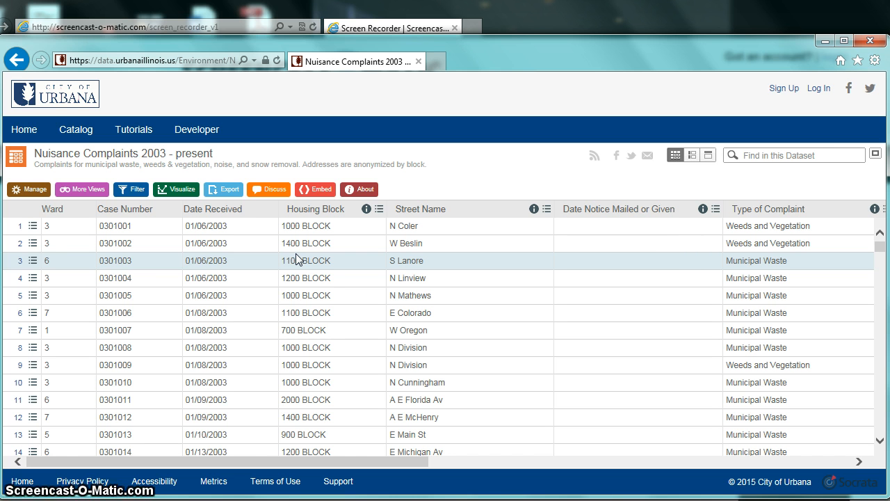
click(367, 209)
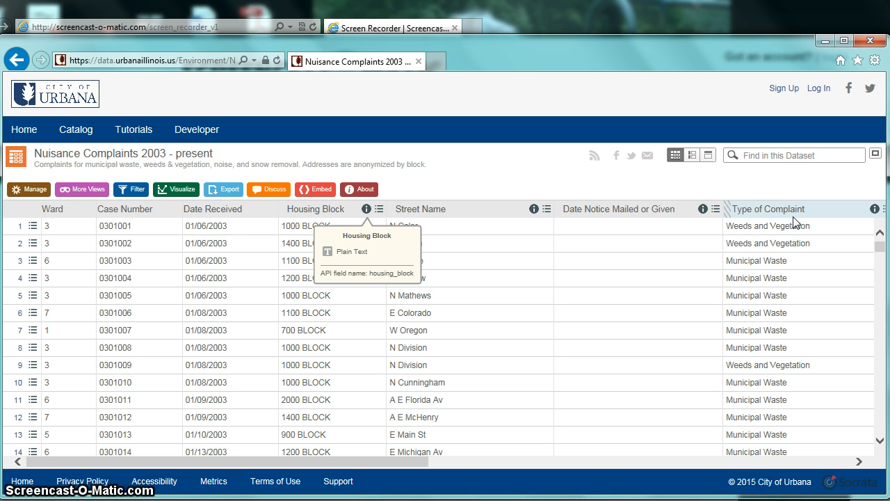
click(776, 212)
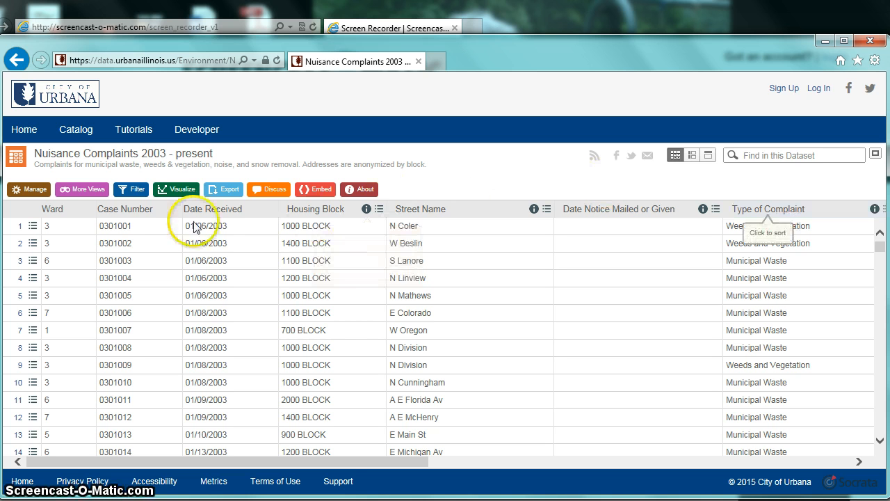
Add a filter condition to the dataset so that Type of Complaint contains "veget".
click(131, 192)
click(131, 194)
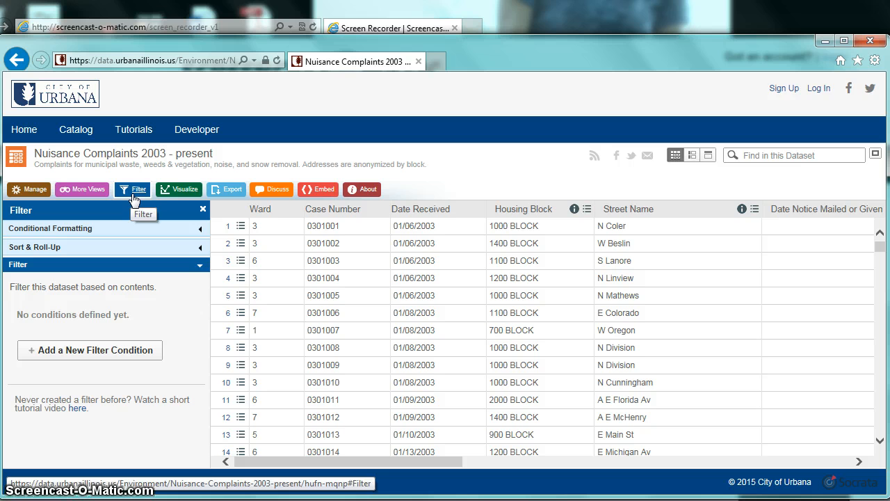
click(75, 355)
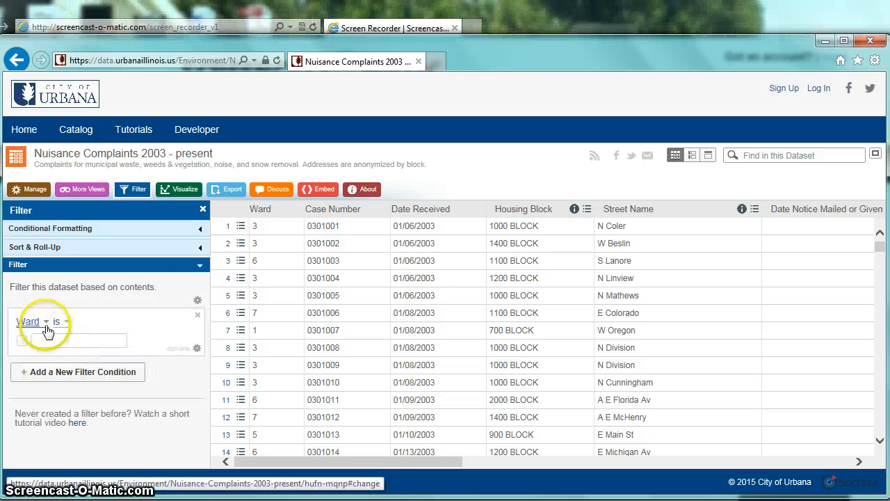
click(43, 322)
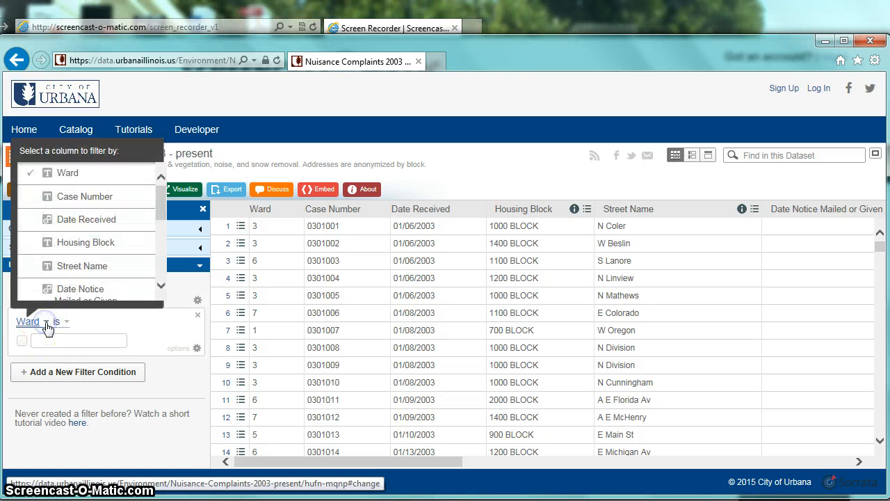
drag(159, 192, 159, 225)
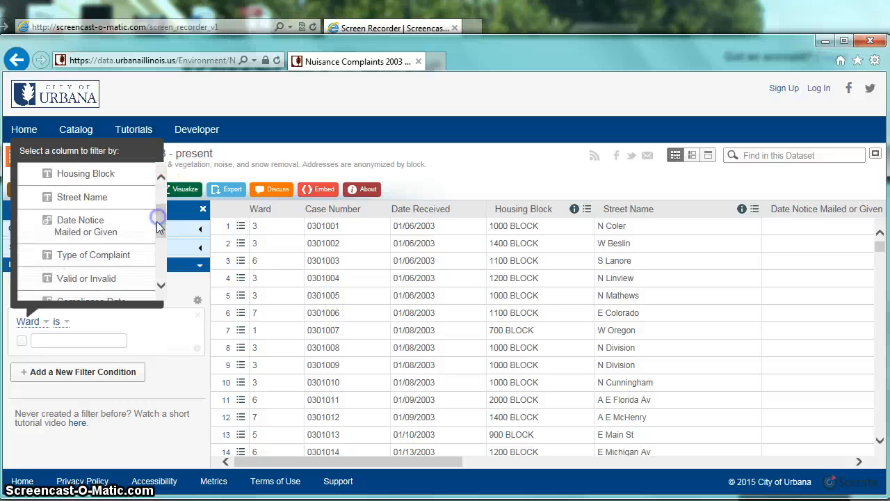
click(83, 256)
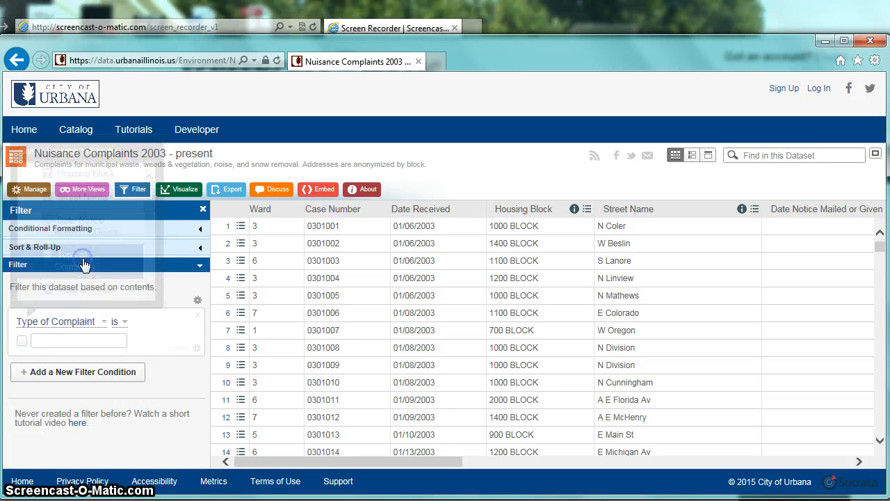
click(117, 323)
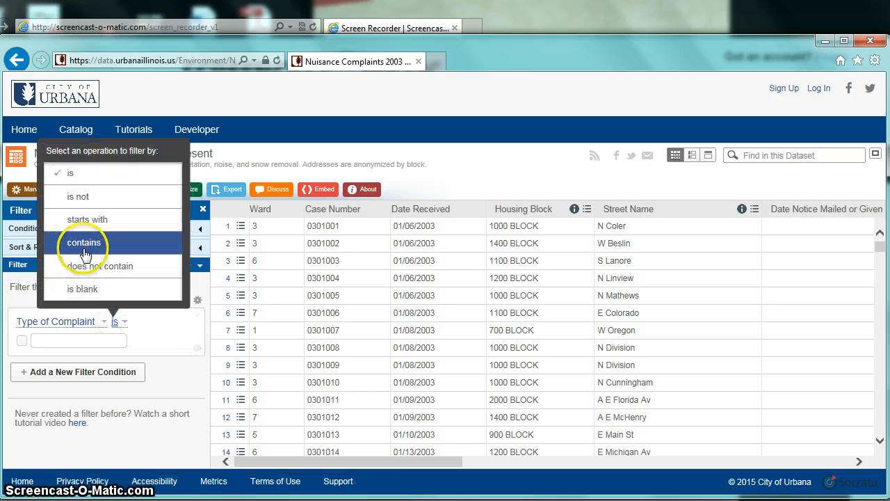
click(85, 251)
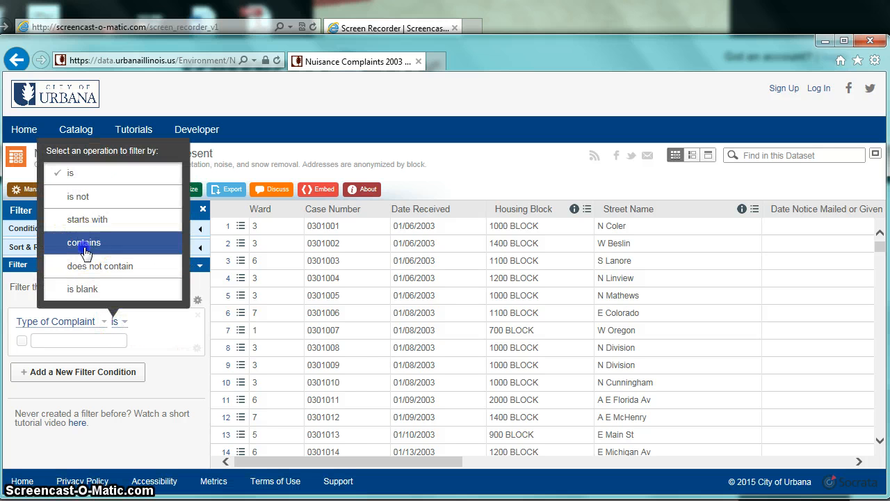
click(81, 339)
text(veget)
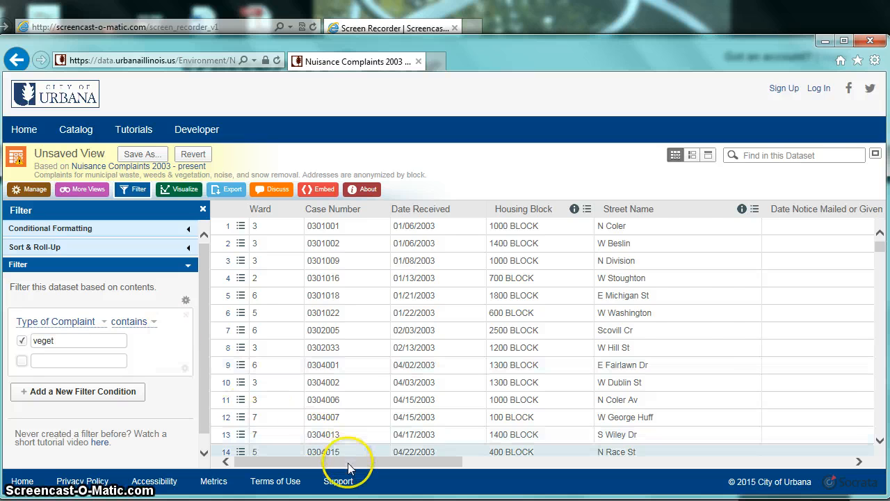
drag(350, 462, 457, 462)
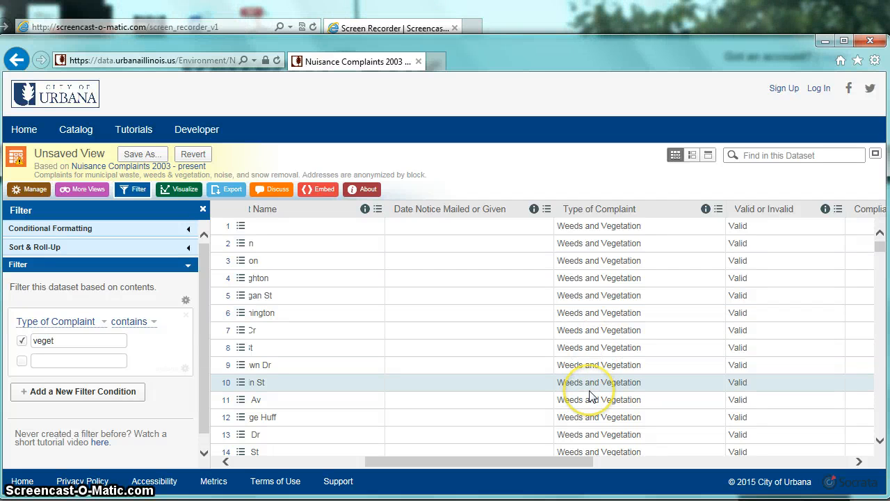
Add a second filter condition where Year is 2014, and check entries in the Anonymized Street Address column.
click(63, 389)
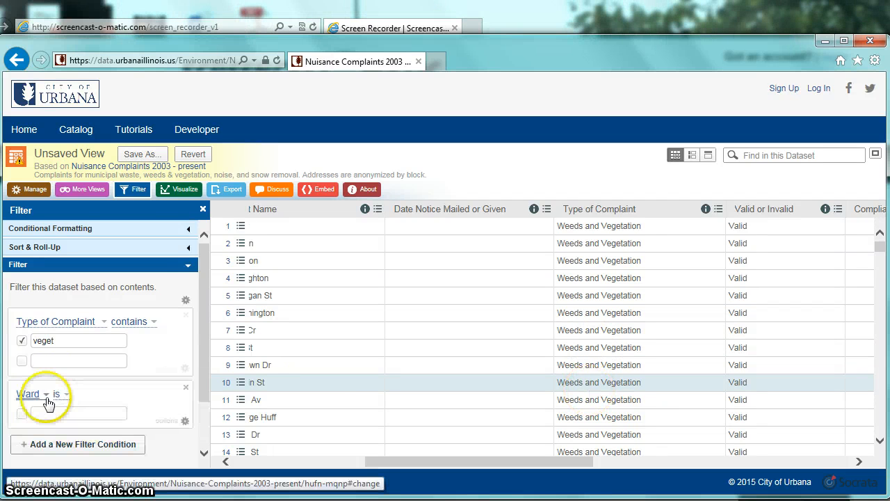
click(45, 396)
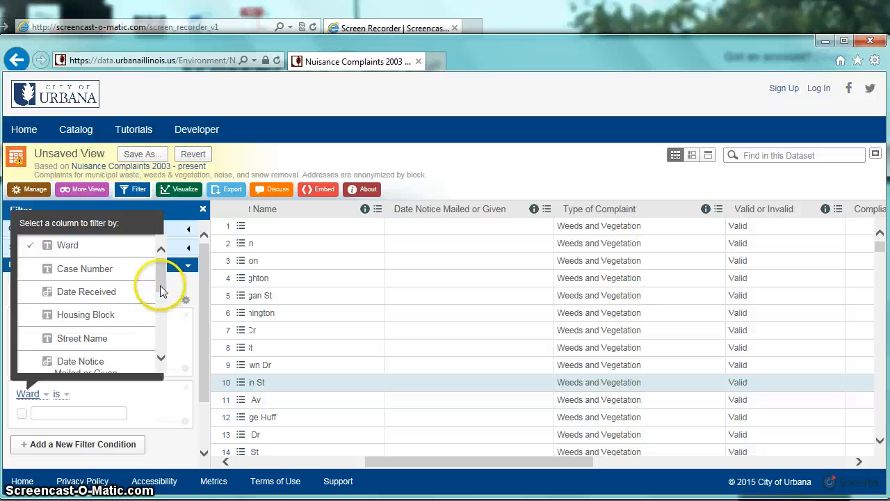
drag(160, 289, 161, 351)
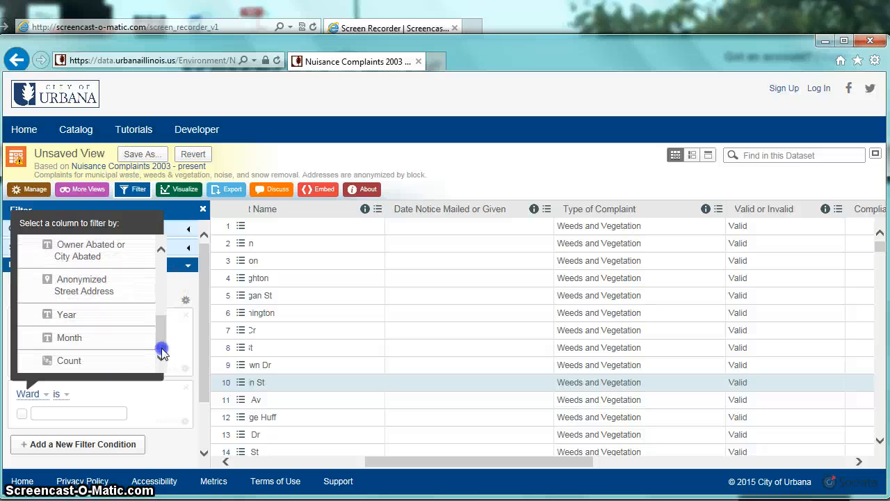
scroll(72, 325, up, 1)
click(72, 334)
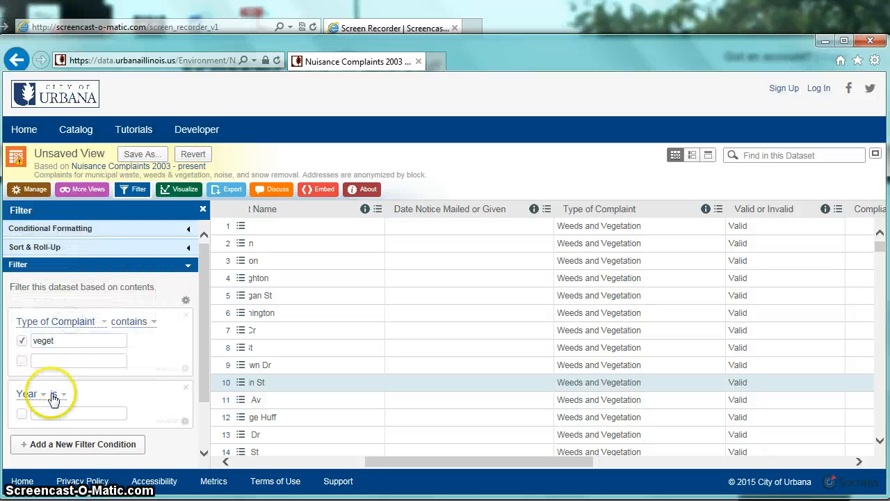
click(55, 414)
text(2014)
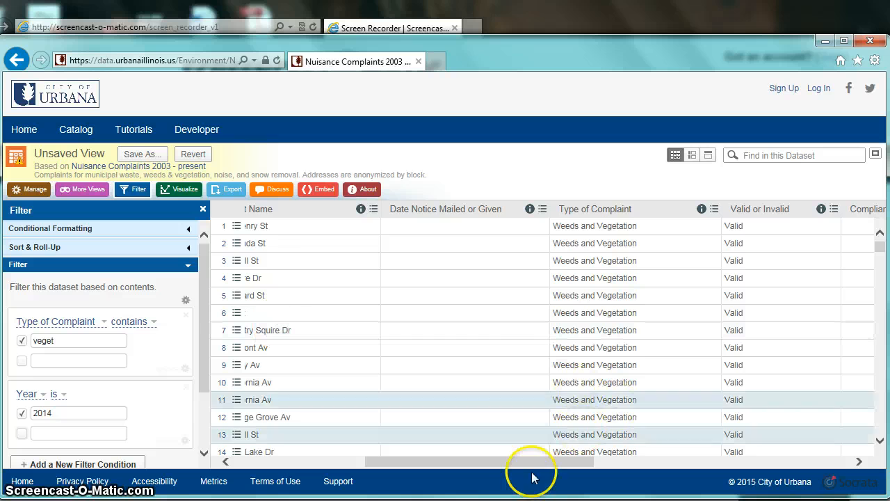
drag(497, 470, 714, 462)
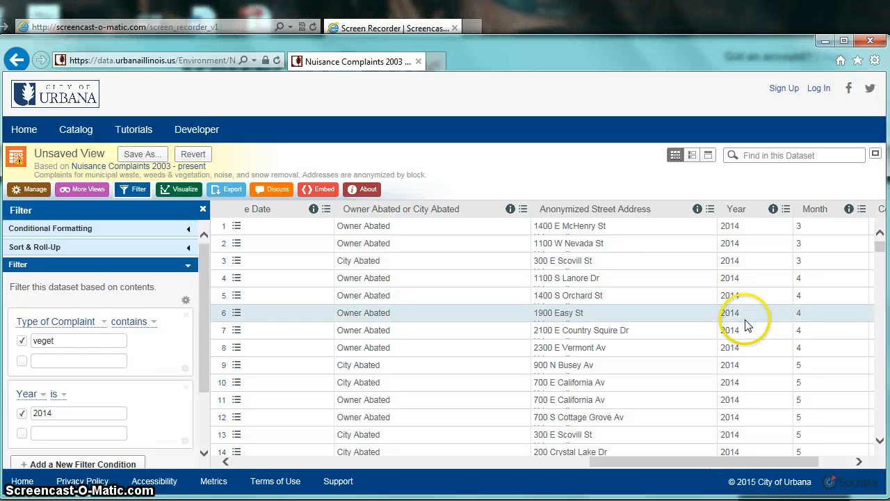
click(573, 251)
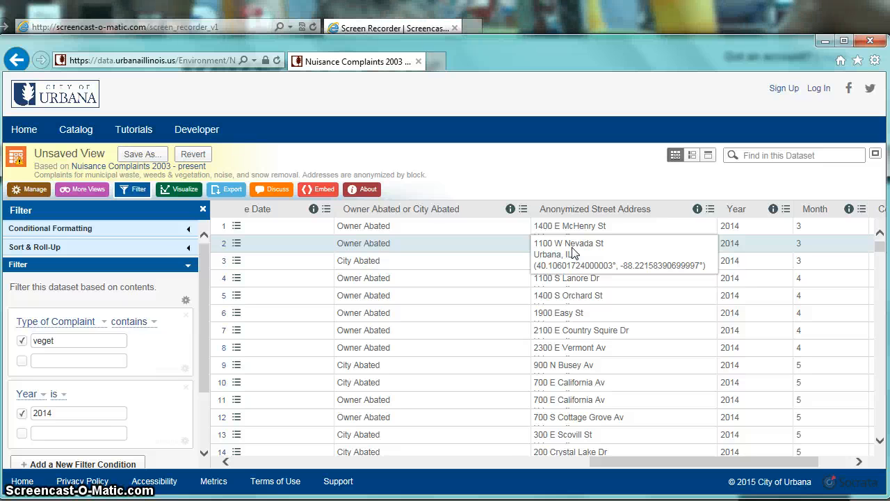
click(576, 289)
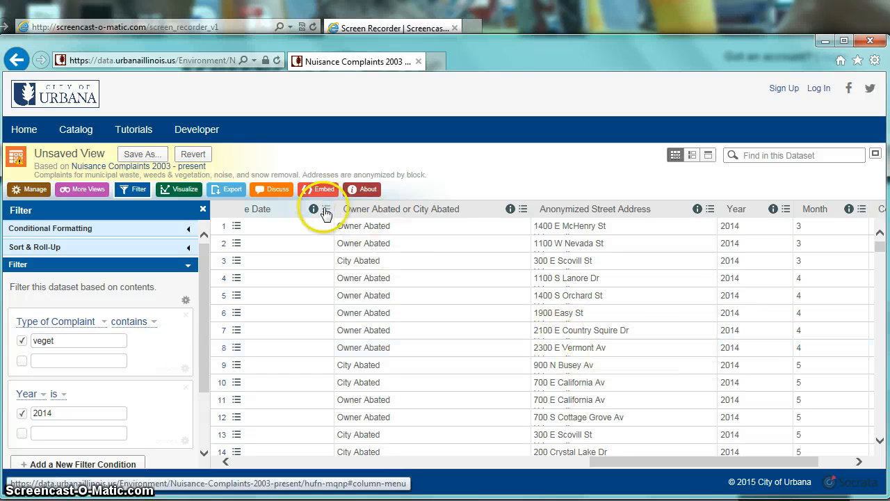
Visualize the filtered complaints on a Point Map with Anonymized Street Address as the location column.
click(181, 197)
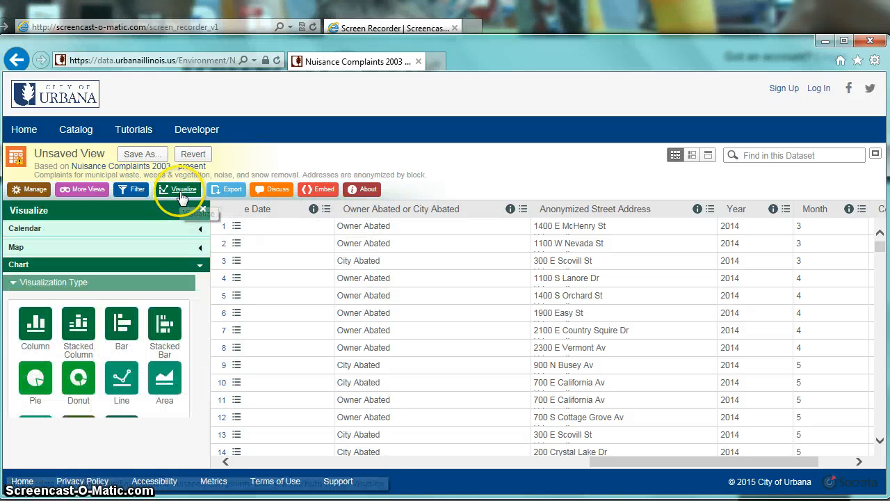
click(188, 249)
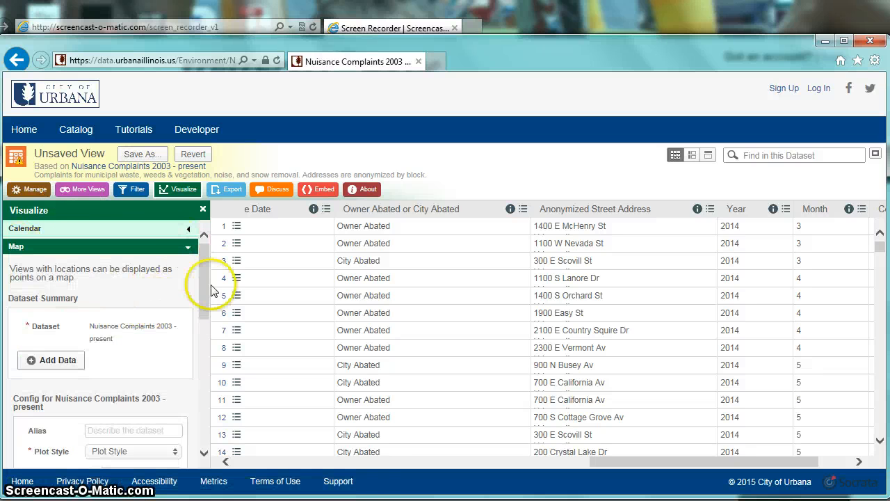
drag(202, 300, 209, 343)
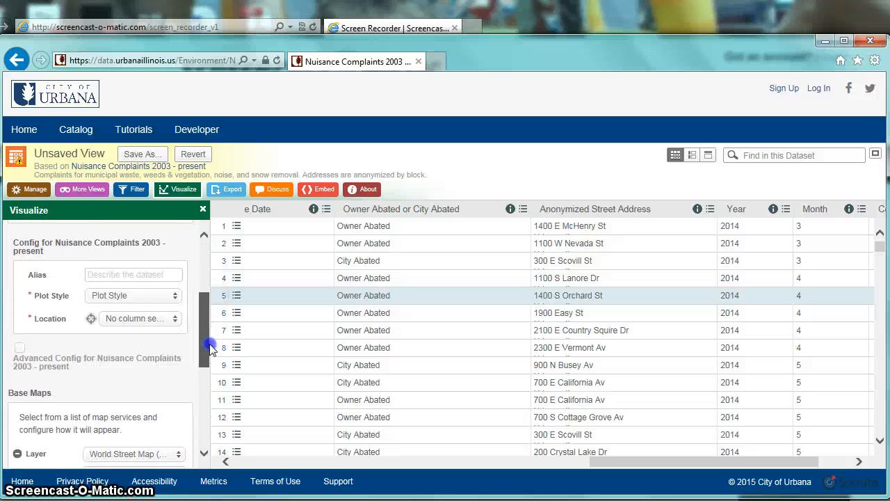
click(117, 302)
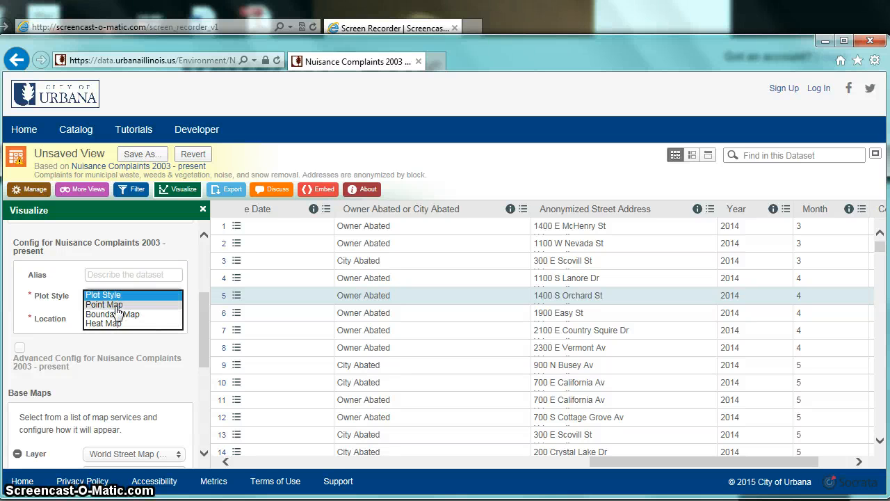
click(117, 305)
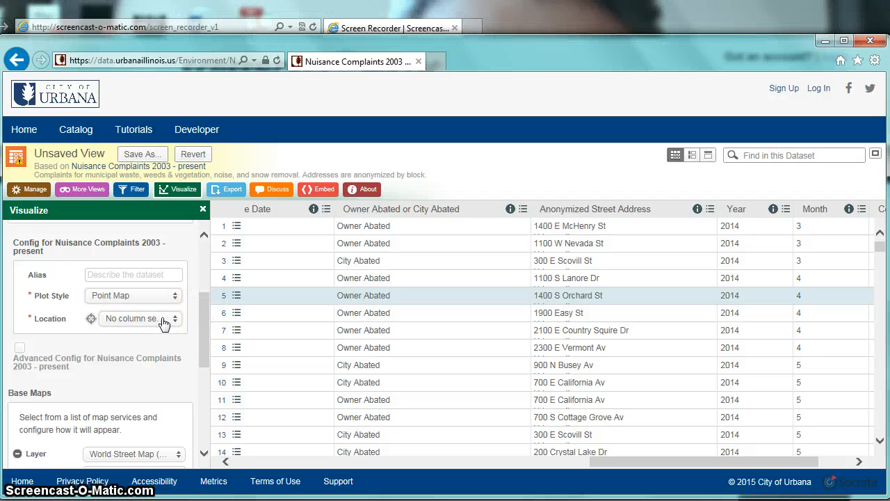
click(132, 319)
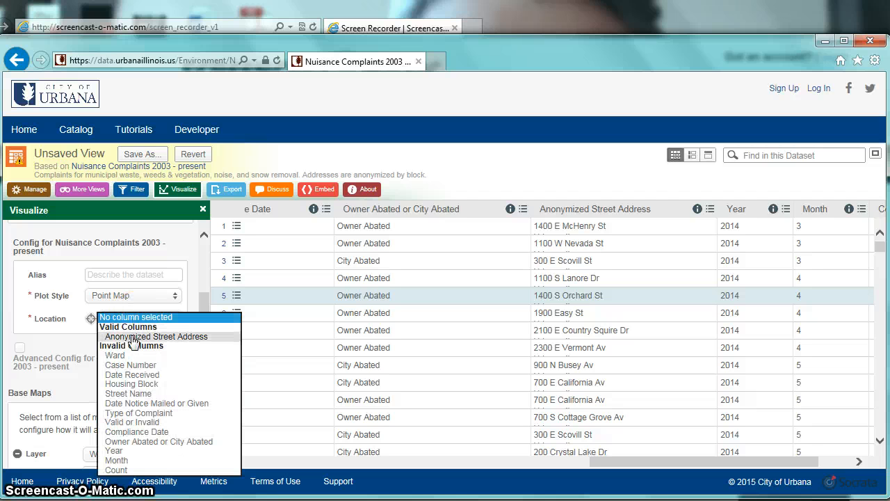
click(132, 338)
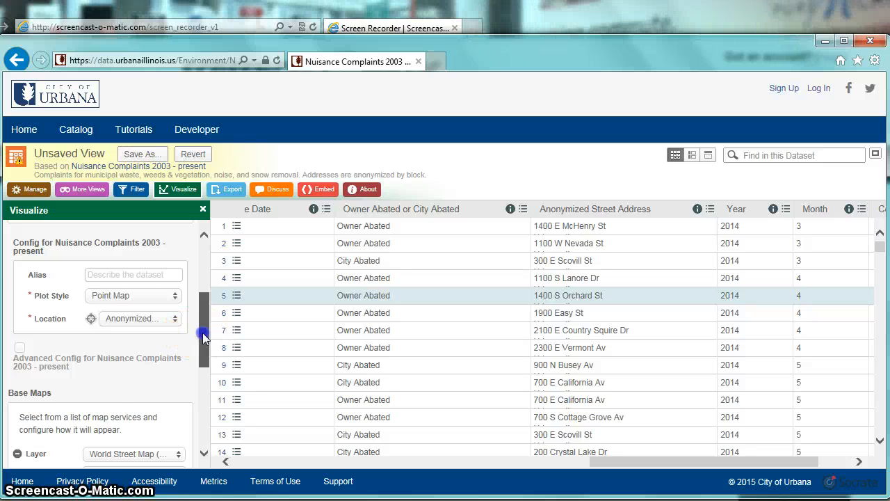
drag(203, 333, 206, 417)
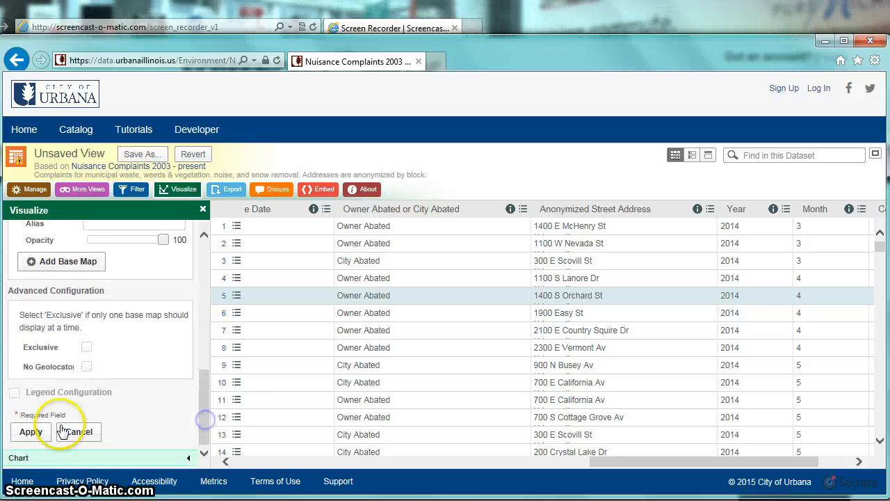
click(30, 433)
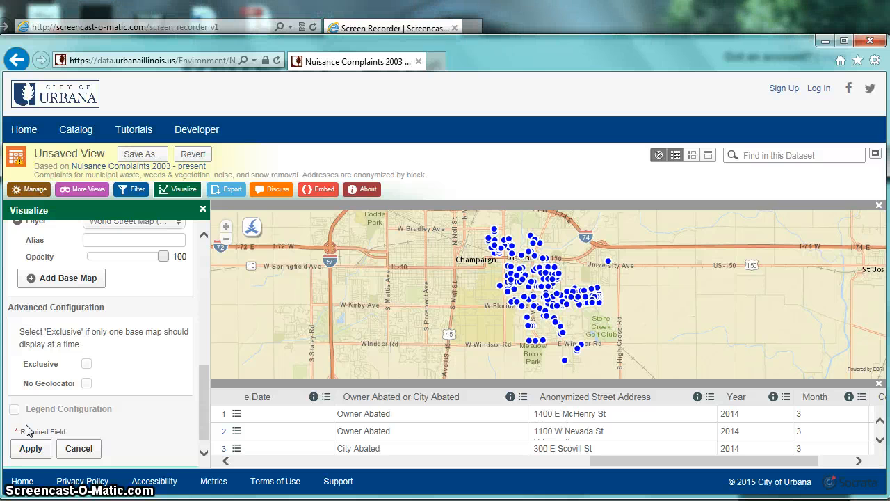
click(227, 228)
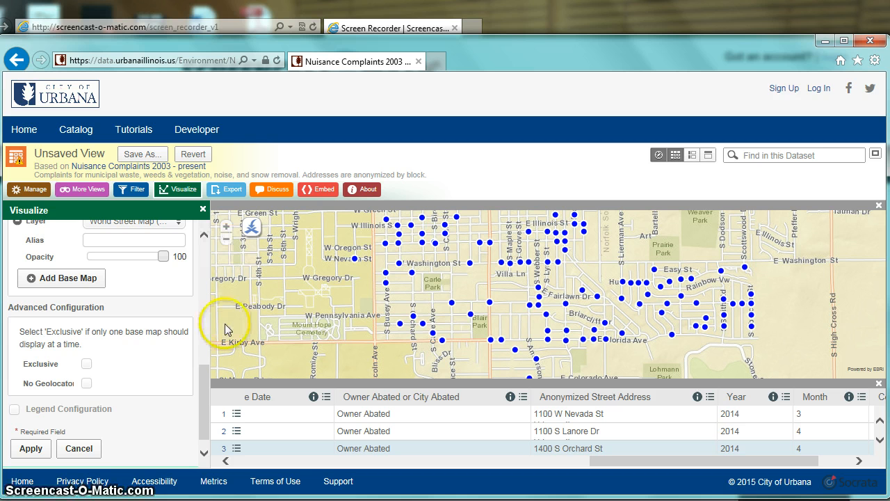
click(226, 240)
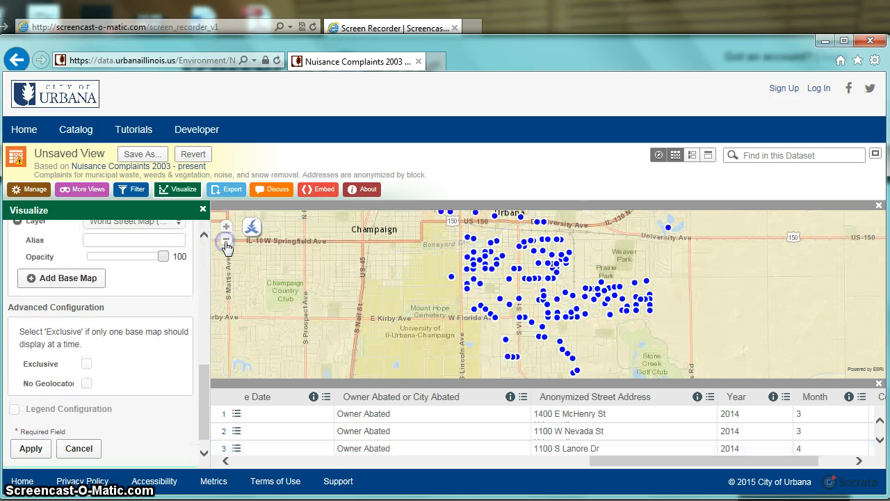
Change the map's plot style to Heat Map and apply it.
drag(202, 415, 209, 330)
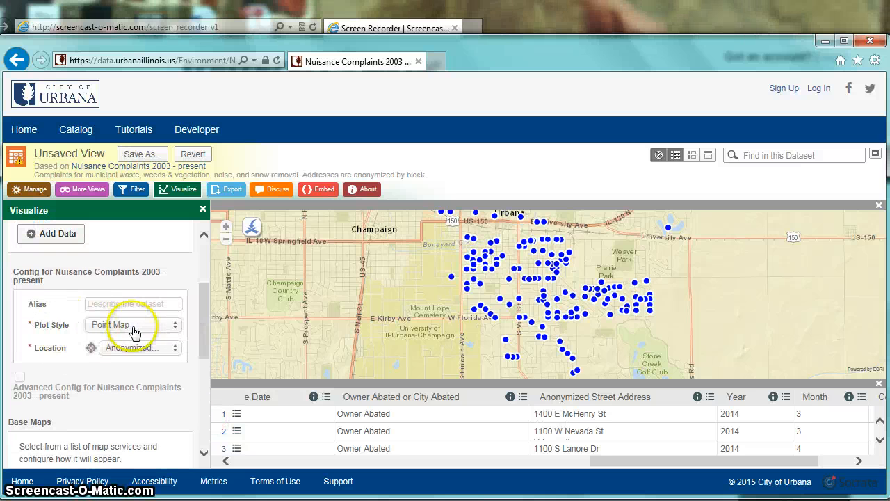
click(172, 327)
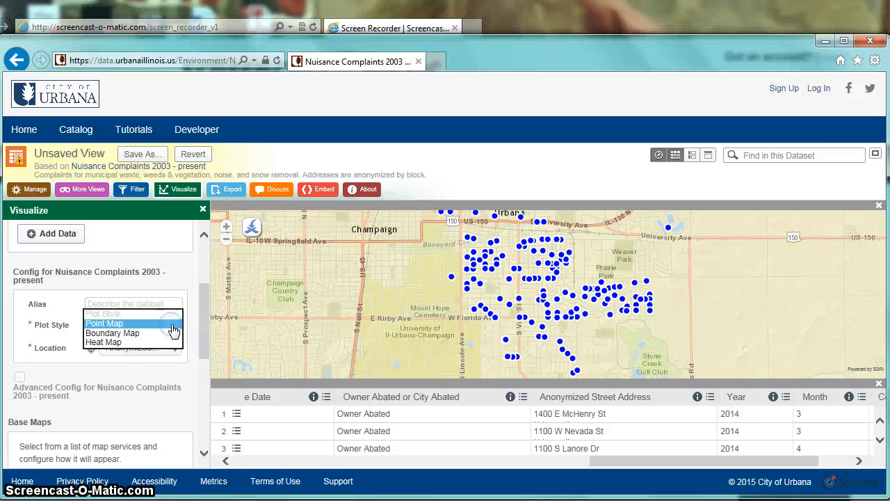
click(115, 341)
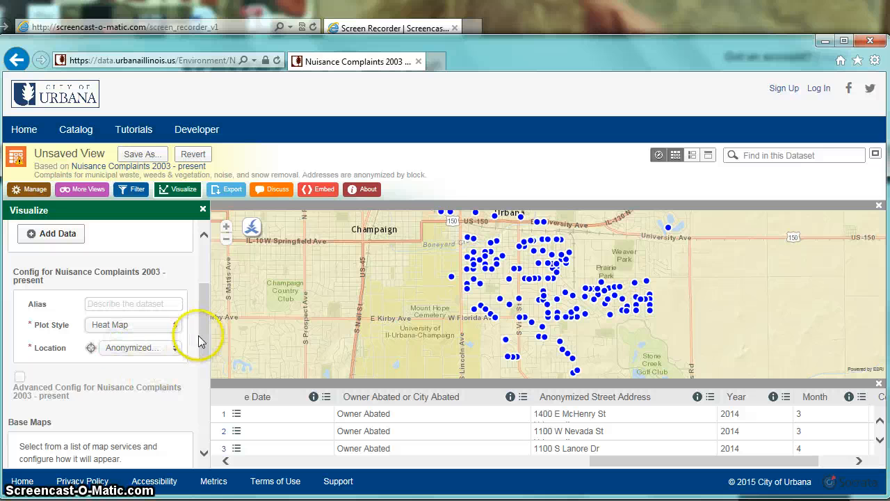
drag(205, 339, 200, 435)
click(31, 432)
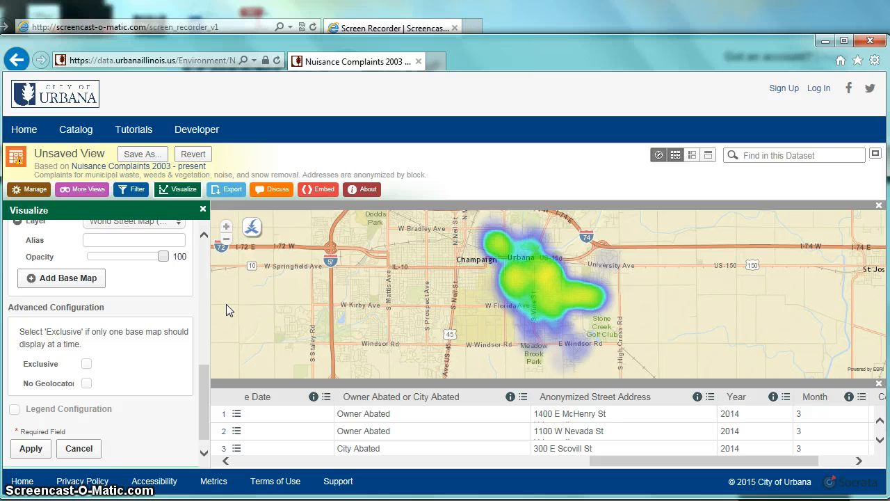
Hide the data table below the heat map and examine the complaint hot spots up close.
click(225, 230)
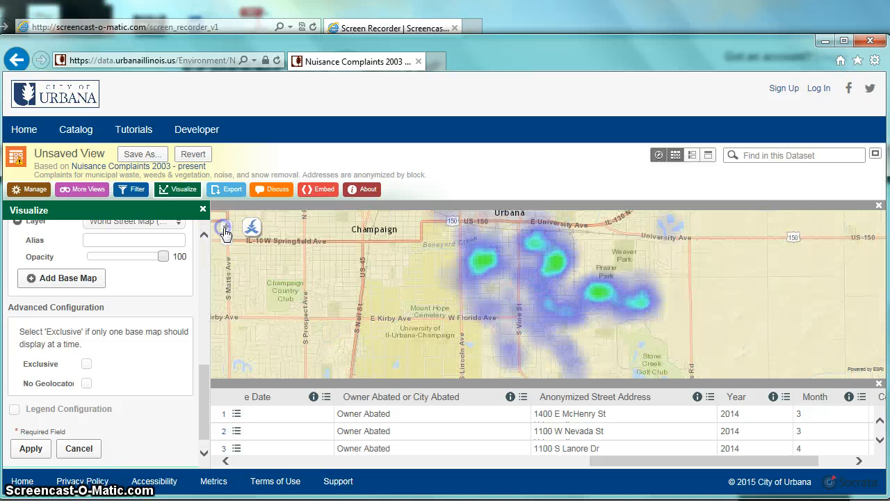
click(880, 385)
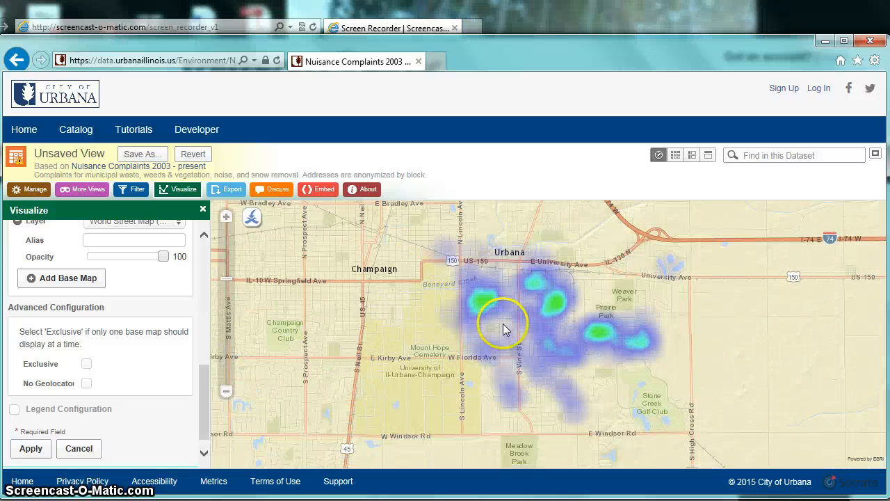
click(227, 219)
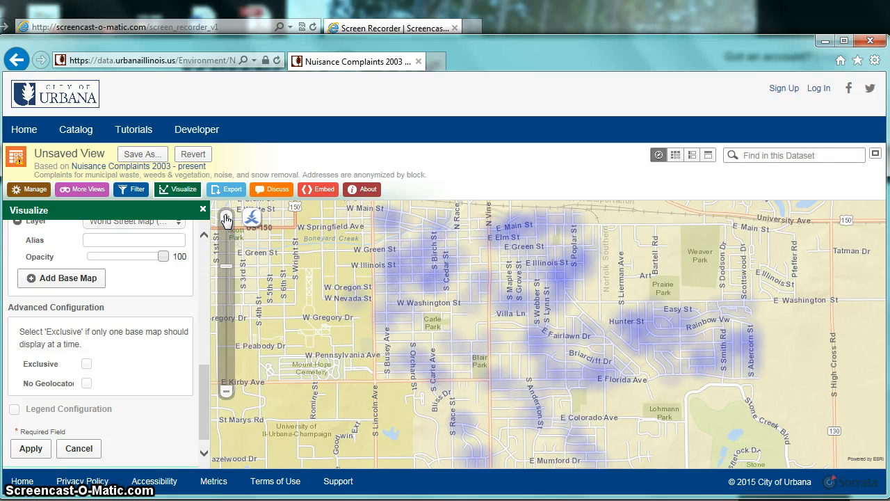
click(226, 390)
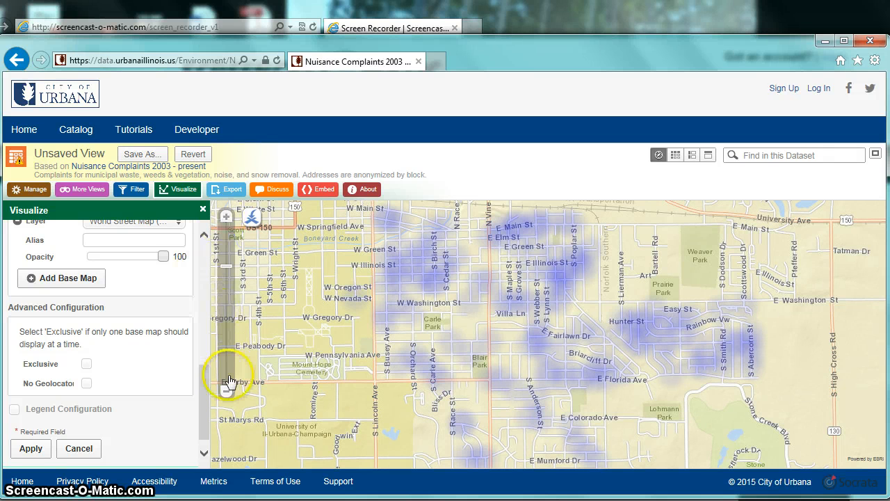